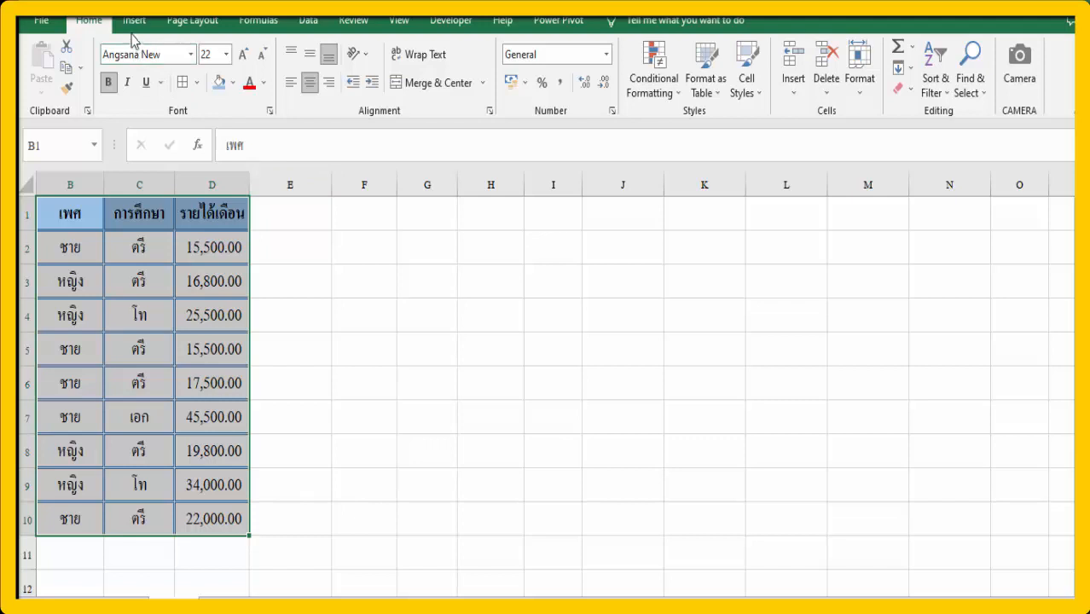
- Create a PivotTable from Sheet1!$B$1:$D$10, placed in the existing worksheet at cell F1
{"action": "left_click", "coordinate": [134, 25]}
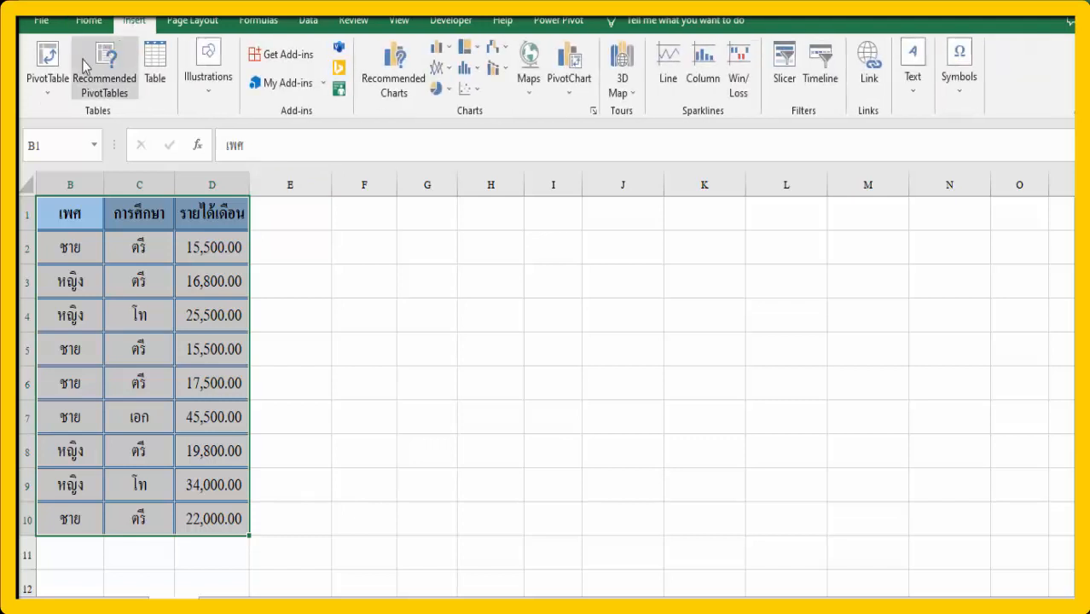
{"action": "left_click", "coordinate": [48, 95]}
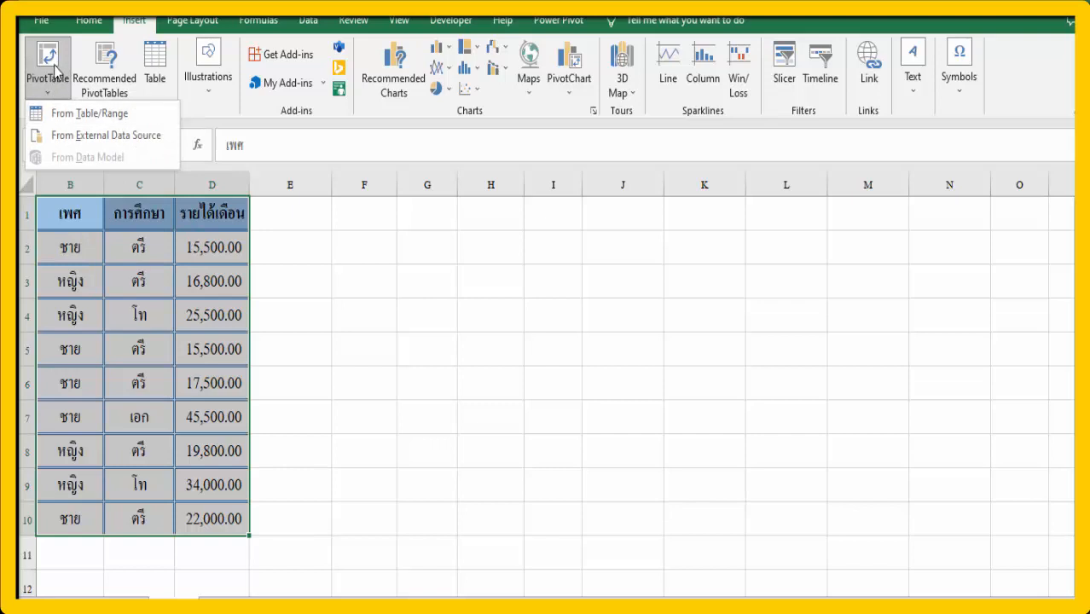
{"action": "left_click", "coordinate": [89, 112]}
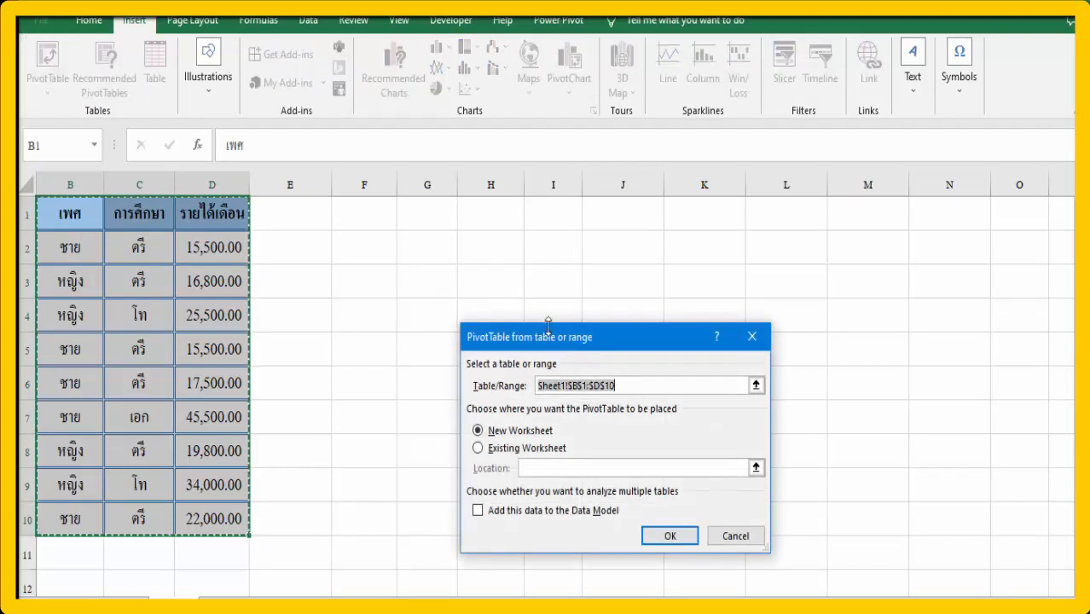
{"action": "left_click_drag", "start_coordinate": [568, 346], "coordinate": [442, 260]}
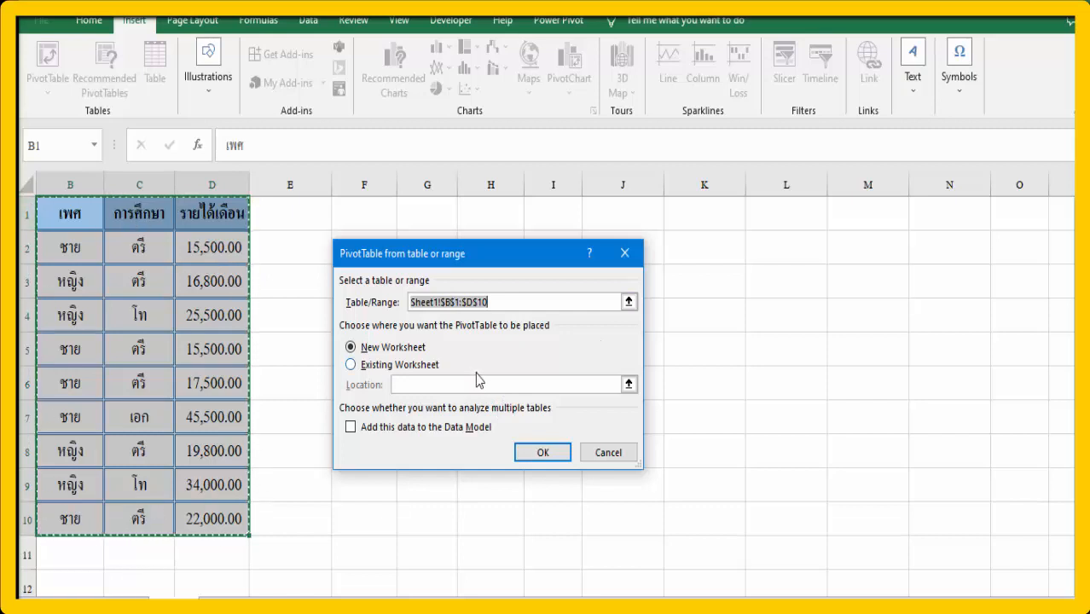
{"action": "left_click", "coordinate": [375, 365]}
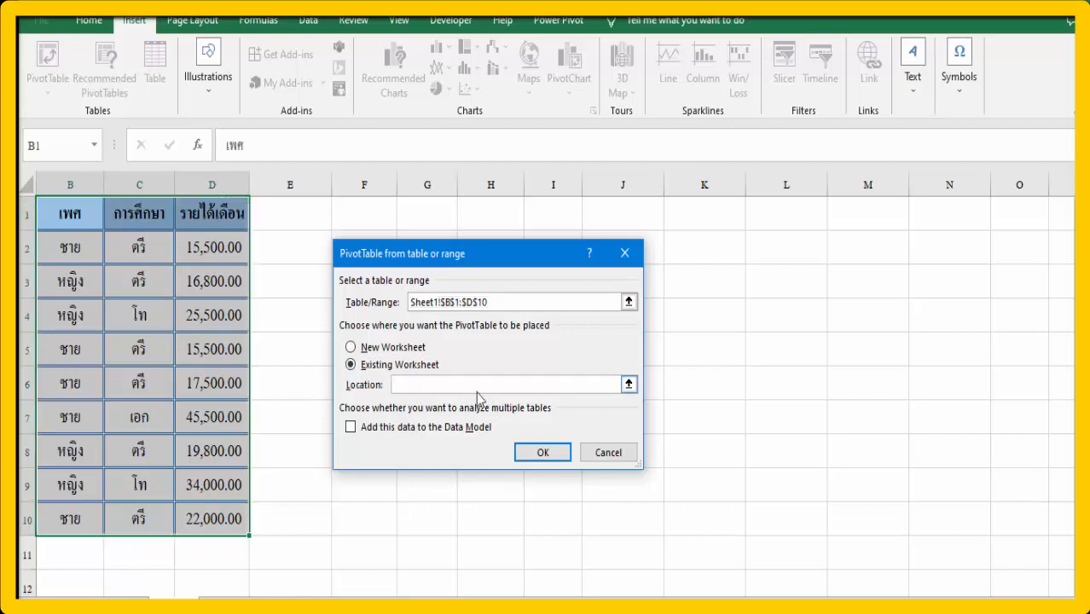
{"action": "left_click", "coordinate": [628, 385]}
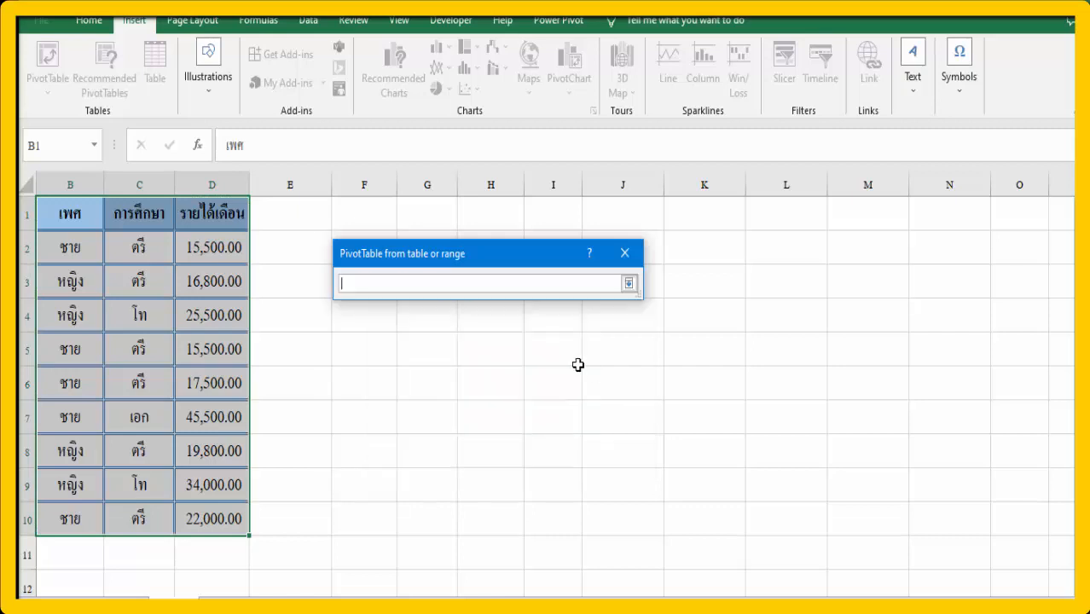
{"action": "left_click", "coordinate": [360, 215]}
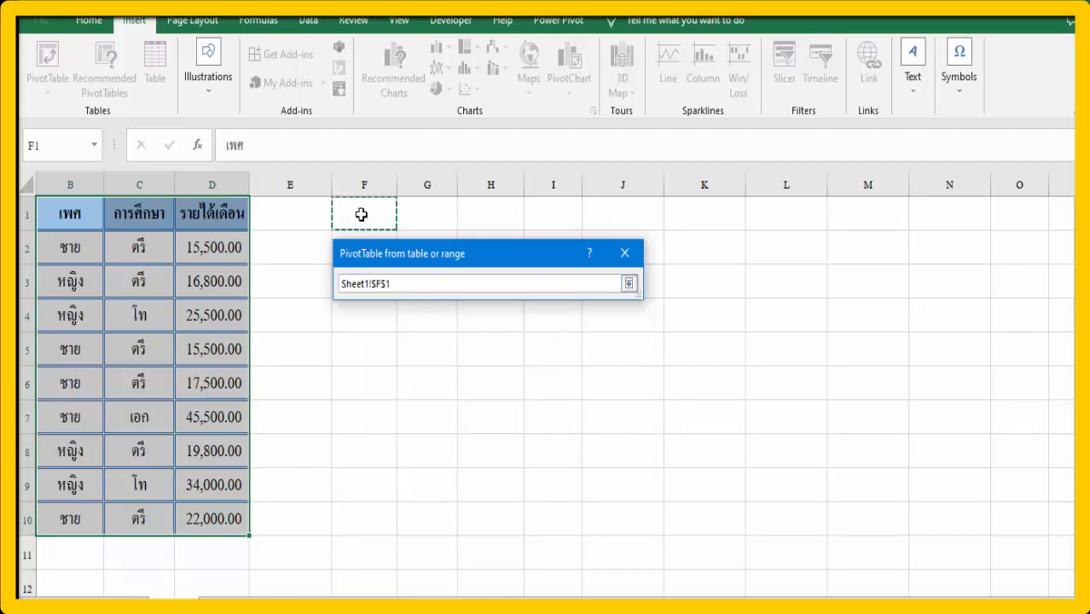
{"action": "left_click", "coordinate": [628, 283]}
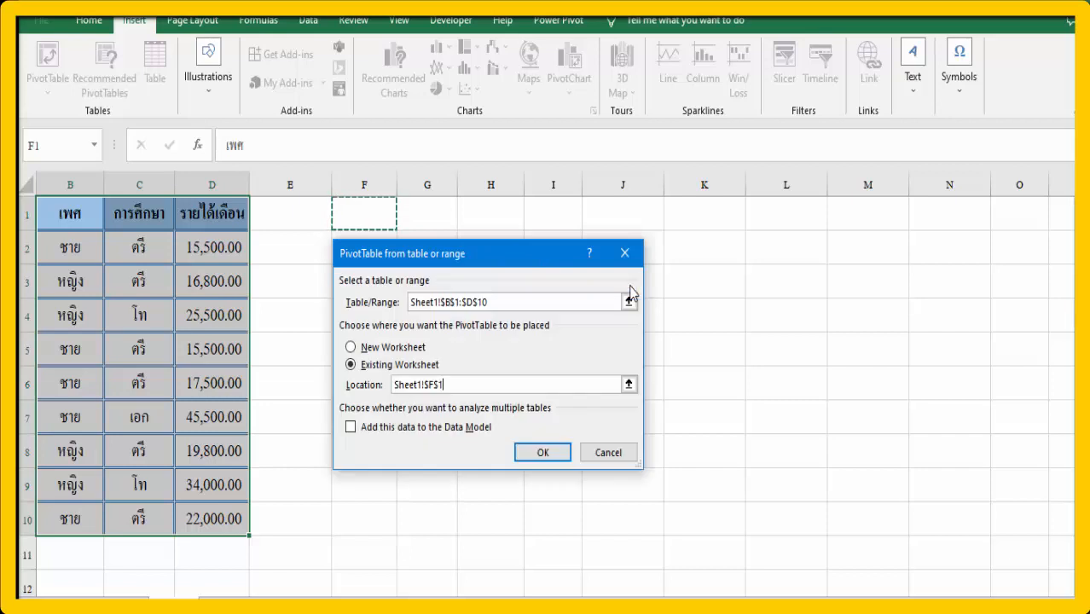
{"action": "left_click", "coordinate": [530, 453]}
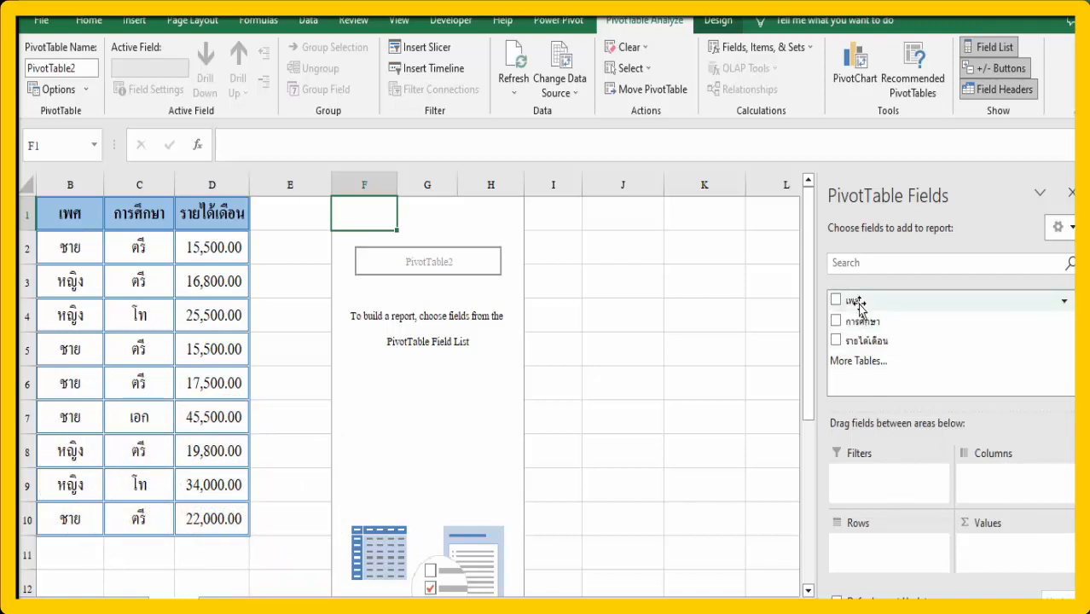
- Try the เพศ field as row labels and as column labels, and remove it from the PivotTable
{"action": "left_click_drag", "start_coordinate": [860, 304], "coordinate": [887, 559]}
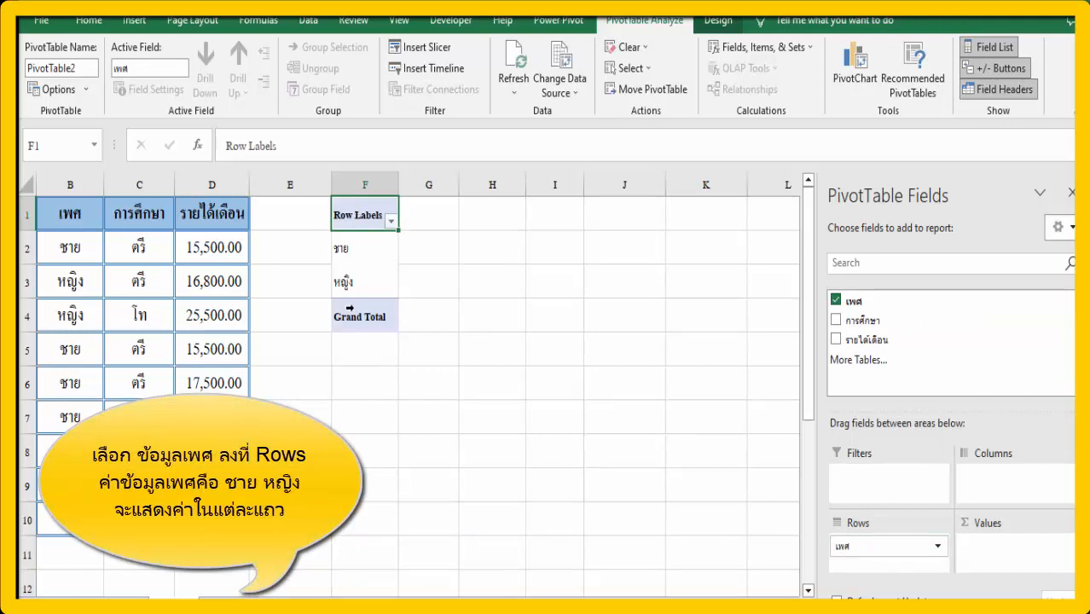
{"action": "left_click_drag", "start_coordinate": [856, 550], "coordinate": [982, 488]}
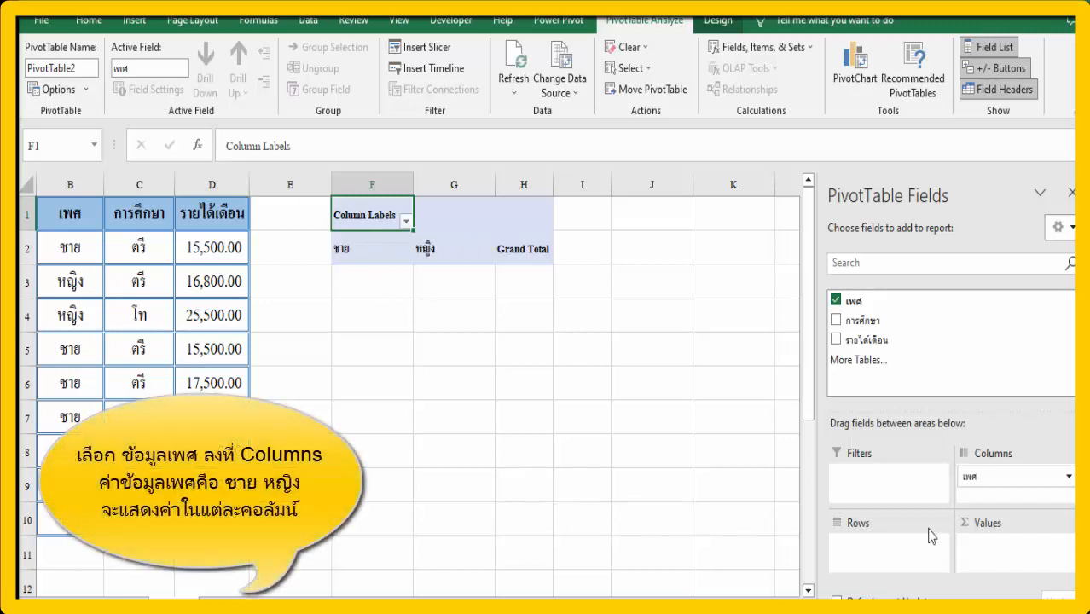
{"action": "left_click", "coordinate": [975, 478]}
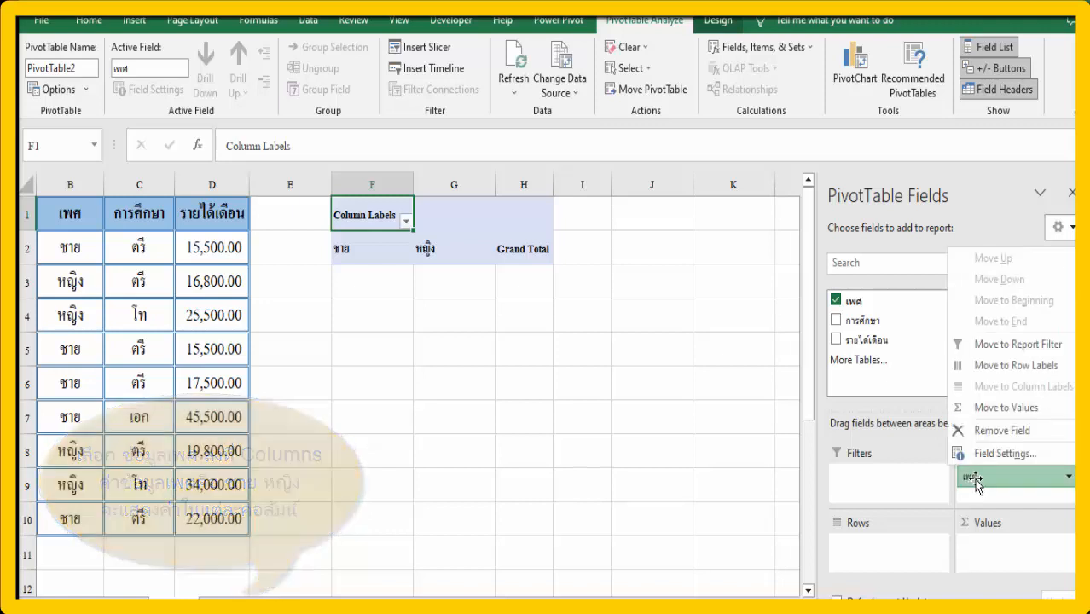
{"action": "left_click", "coordinate": [992, 429]}
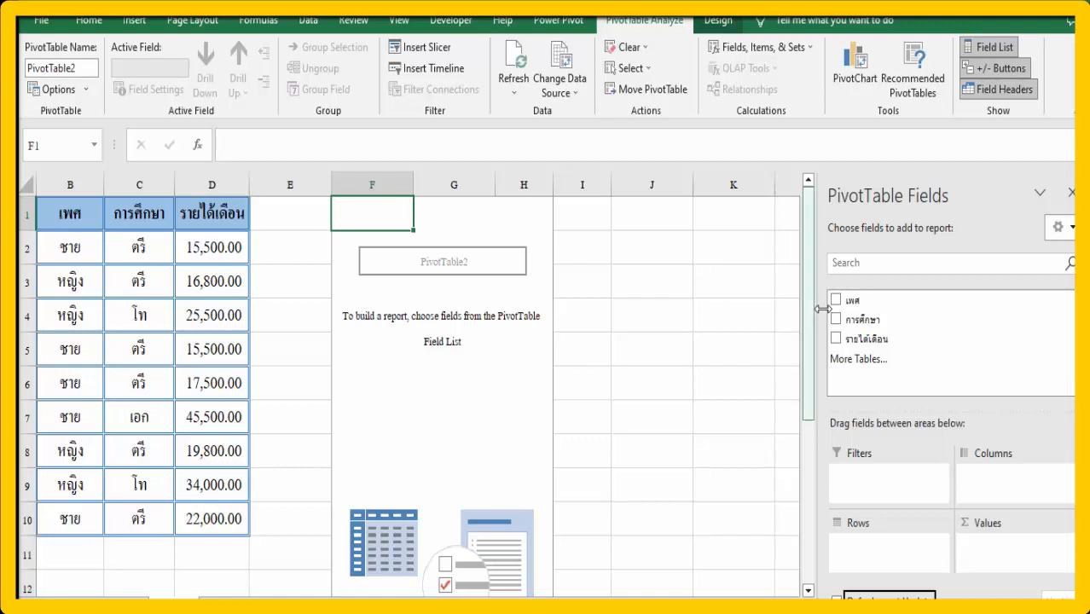
- Add the เพศ field to the PivotTable's Rows and its count to Values
{"action": "left_click_drag", "start_coordinate": [852, 307], "coordinate": [852, 307]}
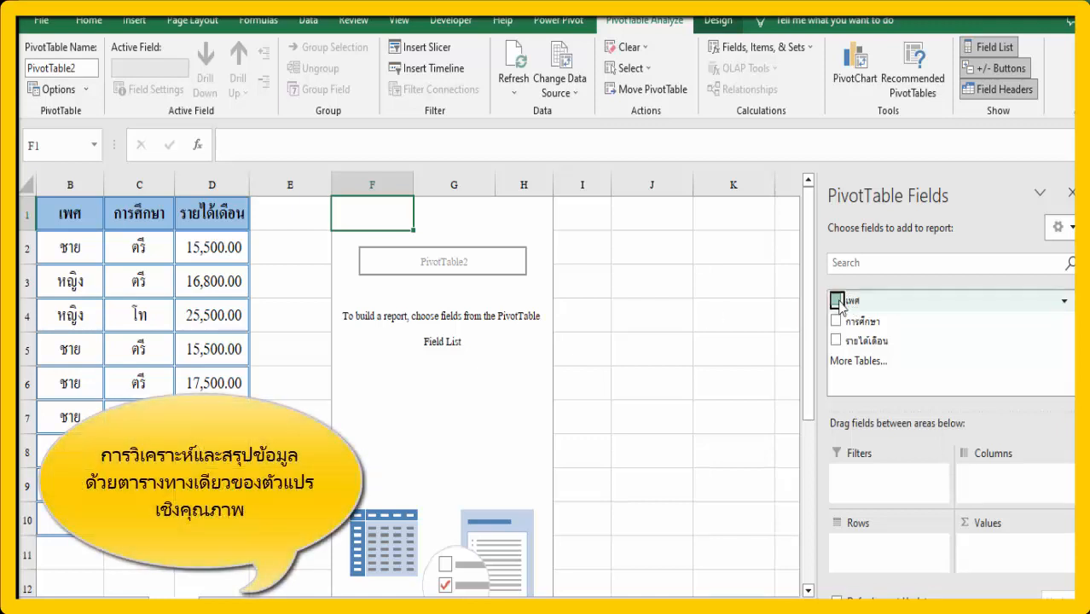
{"action": "left_click", "coordinate": [836, 301]}
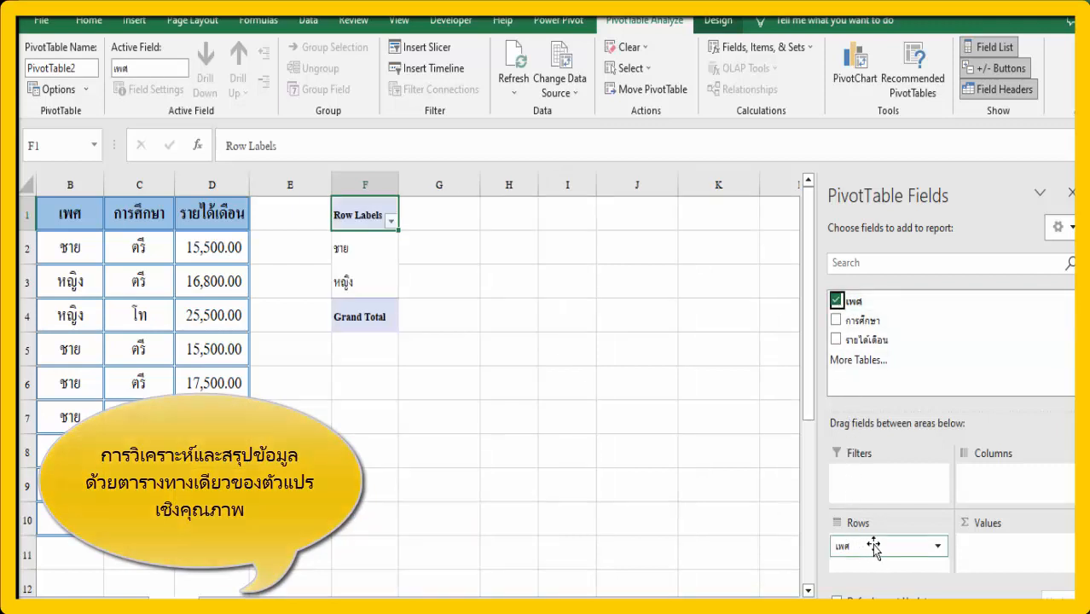
{"action": "left_click_drag", "start_coordinate": [851, 308], "coordinate": [1003, 559]}
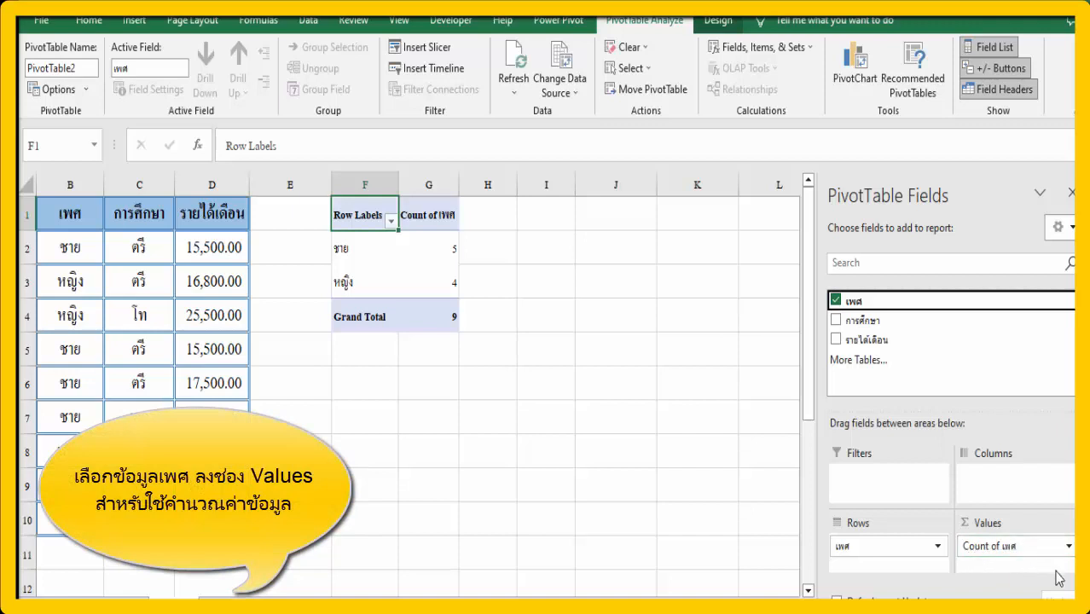
{"action": "left_click", "coordinate": [418, 223]}
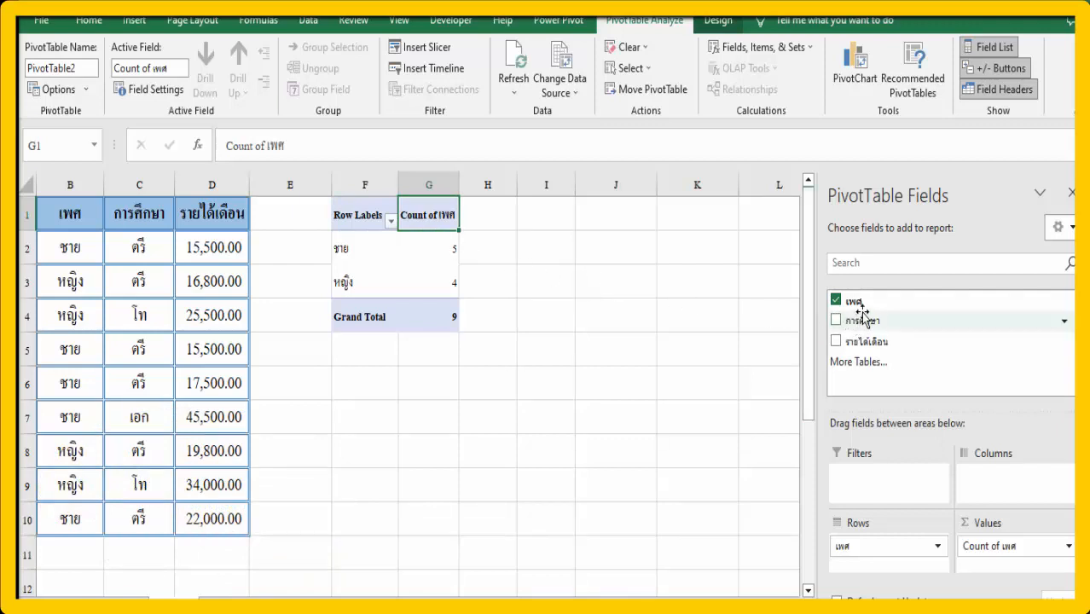
- Add the เพศ field to the PivotTable's Values a second time as another count column
{"action": "mouse_move", "coordinate": [864, 298]}
{"action": "left_mouse_down"}
{"action": "mouse_move", "coordinate": [968, 508]}
{"action": "mouse_move", "coordinate": [986, 576]}
{"action": "mouse_move", "coordinate": [981, 569]}
{"action": "left_mouse_up"}
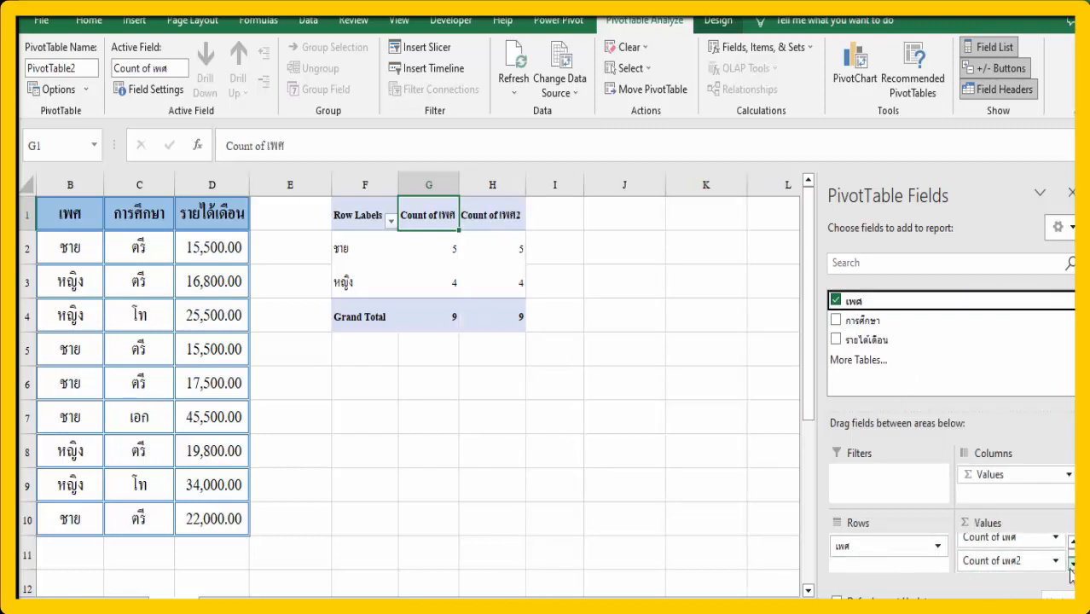
{"action": "left_click", "coordinate": [496, 211]}
{"action": "left_click", "coordinate": [450, 222]}
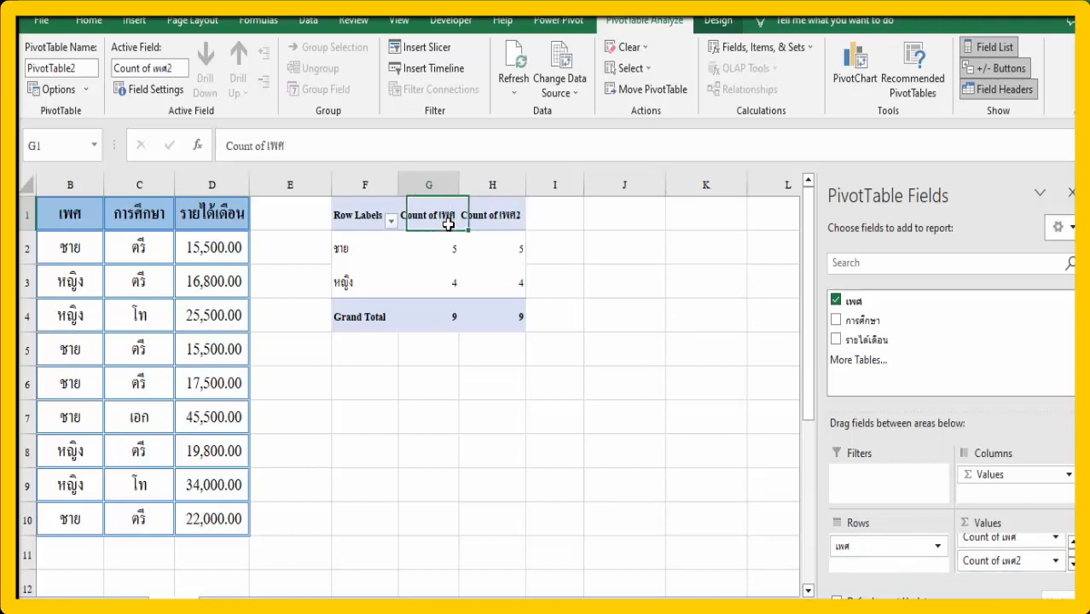
{"action": "left_click", "coordinate": [493, 216]}
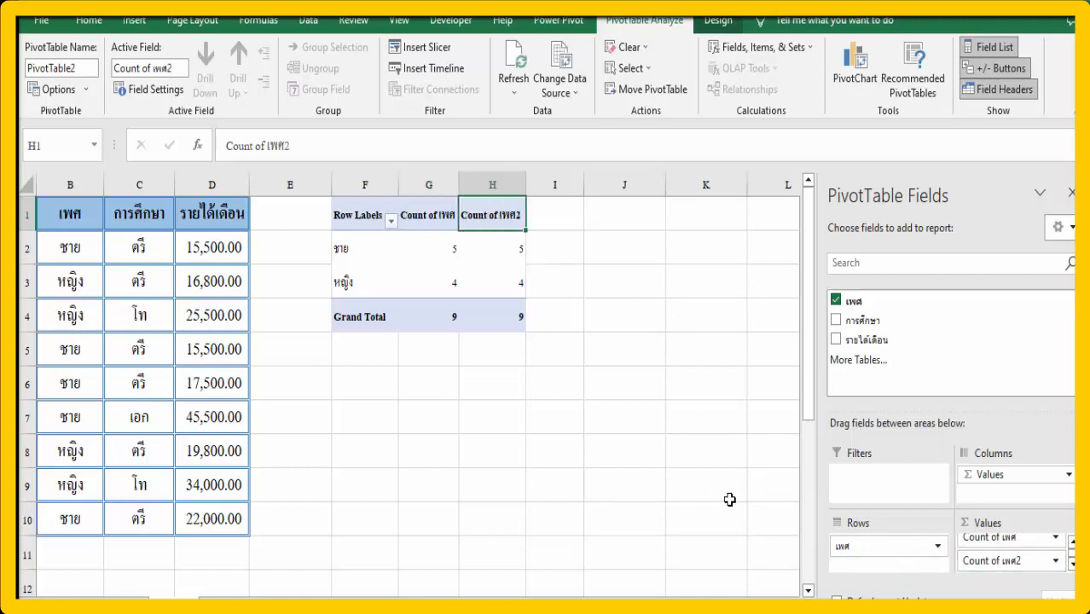
- Rename the first เพศ count field in column G to "ความถี่ เพศ", keeping Count as its calculation
{"action": "left_click", "coordinate": [424, 217]}
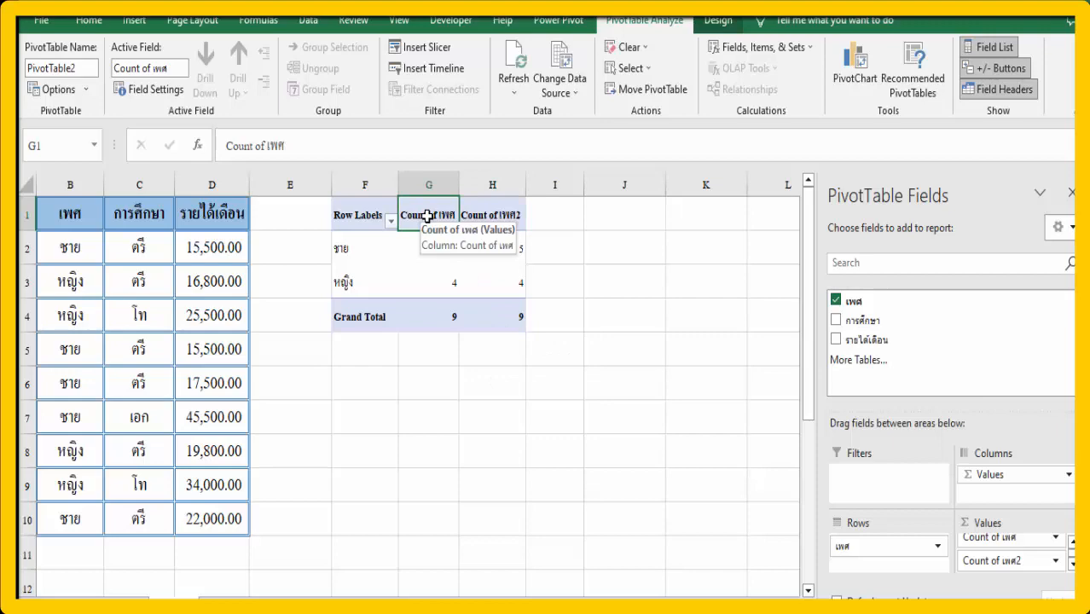
{"action": "right_click", "coordinate": [428, 219]}
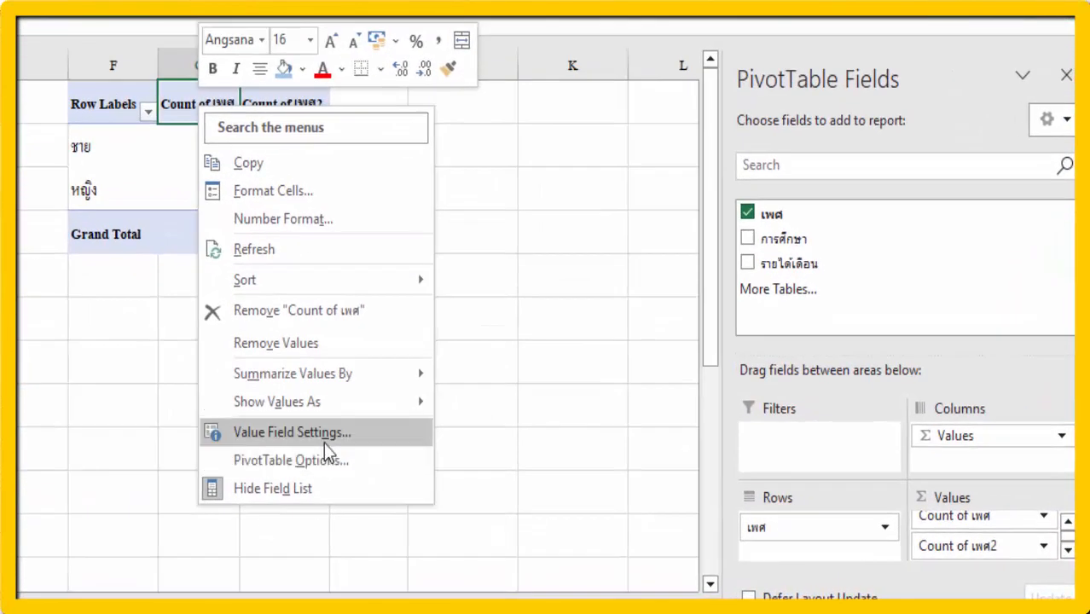
{"action": "left_click", "coordinate": [329, 440]}
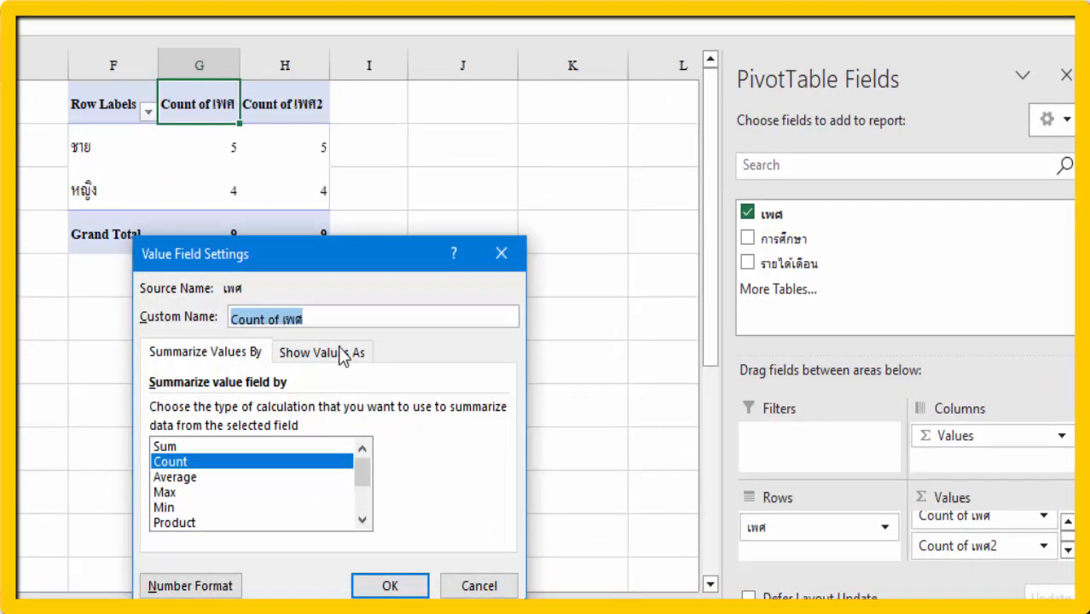
{"action": "left_click_drag", "start_coordinate": [346, 260], "coordinate": [557, 96]}
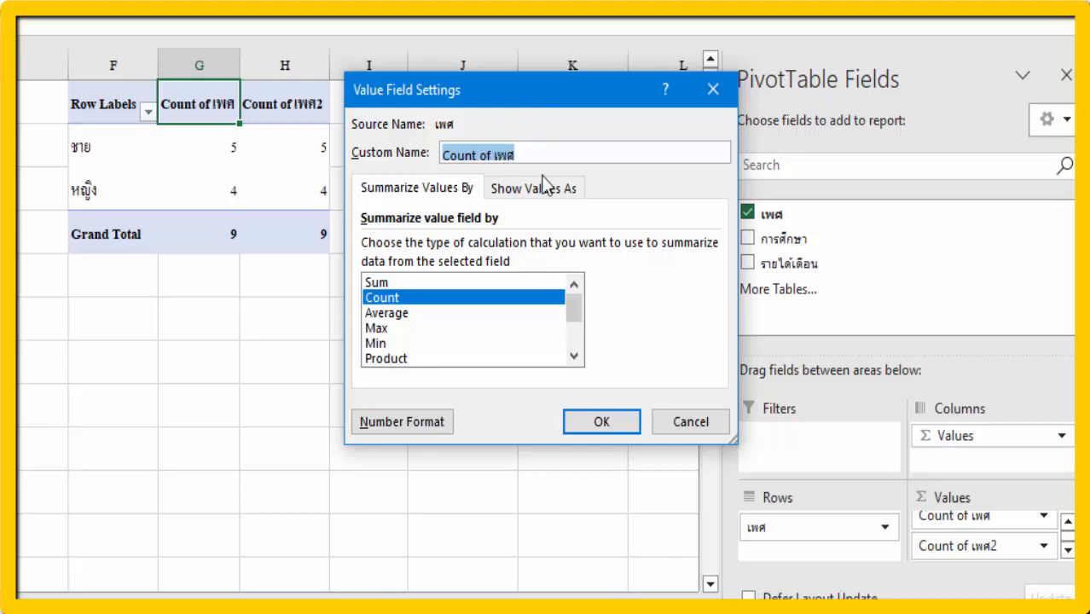
{"action": "left_click", "coordinate": [488, 162]}
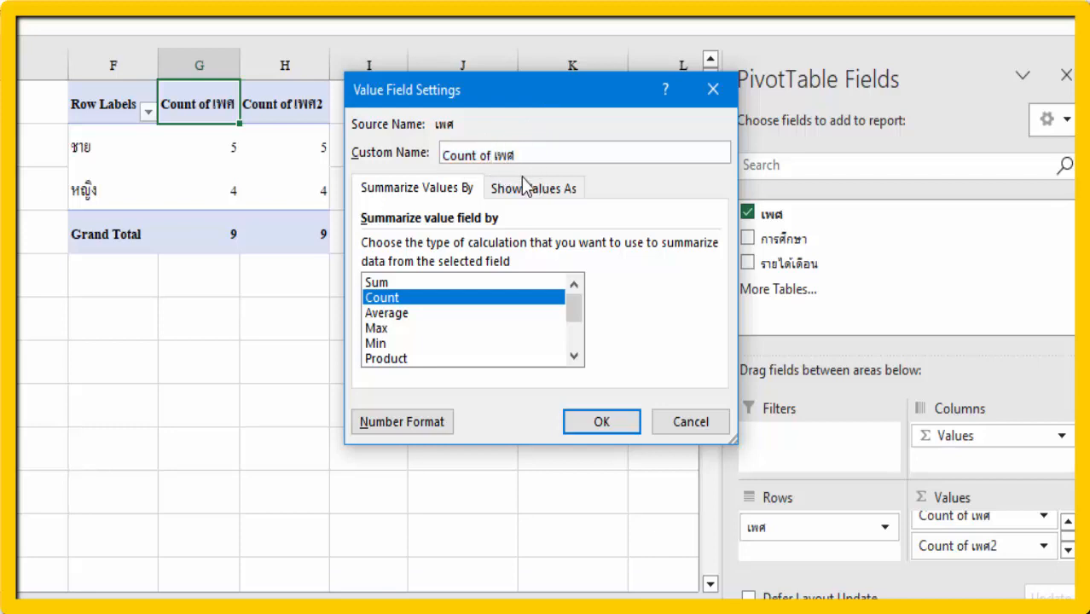
{"action": "key", "text": "BackSpace"}
{"action": "key", "text": "BackSpace"}
{"action": "key", "text": "BackSpace"}
{"action": "key", "text": "BackSpace"}
{"action": "key", "text": "BackSpace"}
{"action": "key", "text": "BackSpace"}
{"action": "key", "text": "BackSpace"}
{"action": "key", "text": "BackSpace"}
{"action": "type", "text": "จ"}
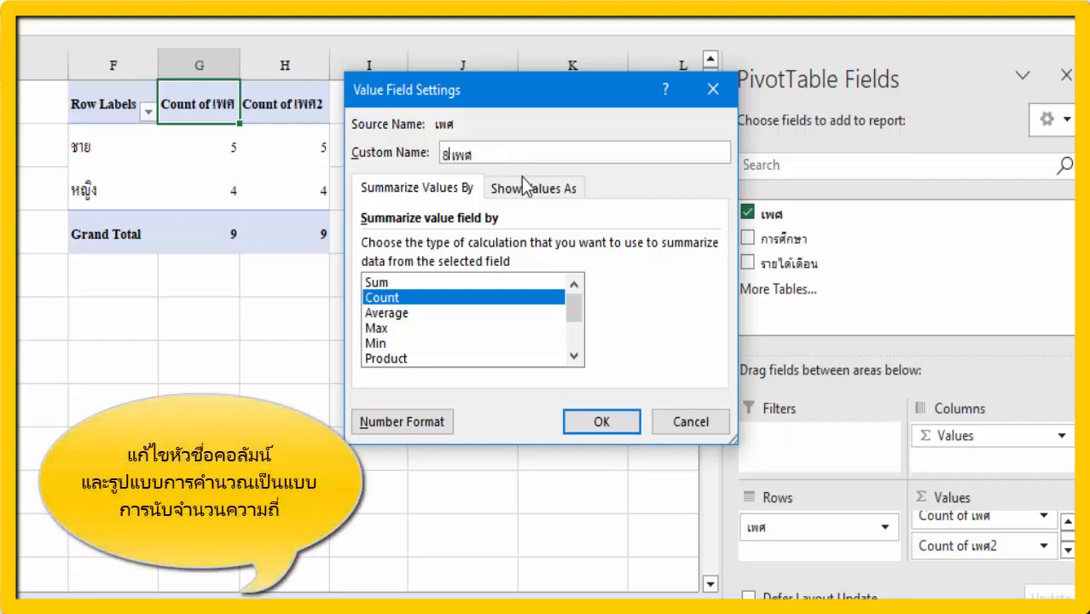
{"action": "key", "text": "BackSpace"}
{"action": "type", "text": "ความถ"}
{"action": "key", "text": "Delete"}
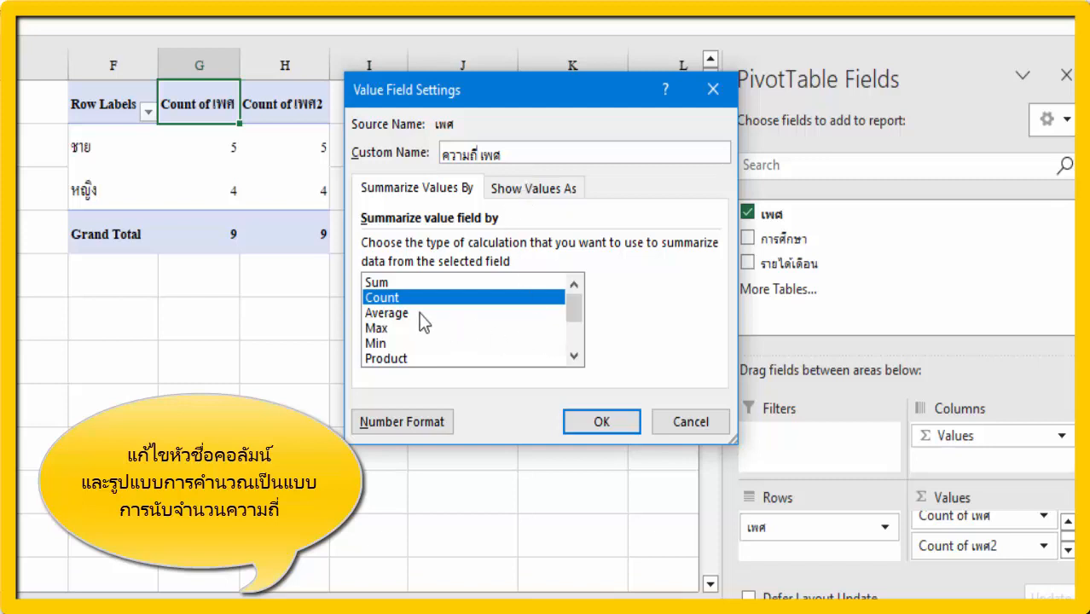
{"action": "key", "text": "Delete"}
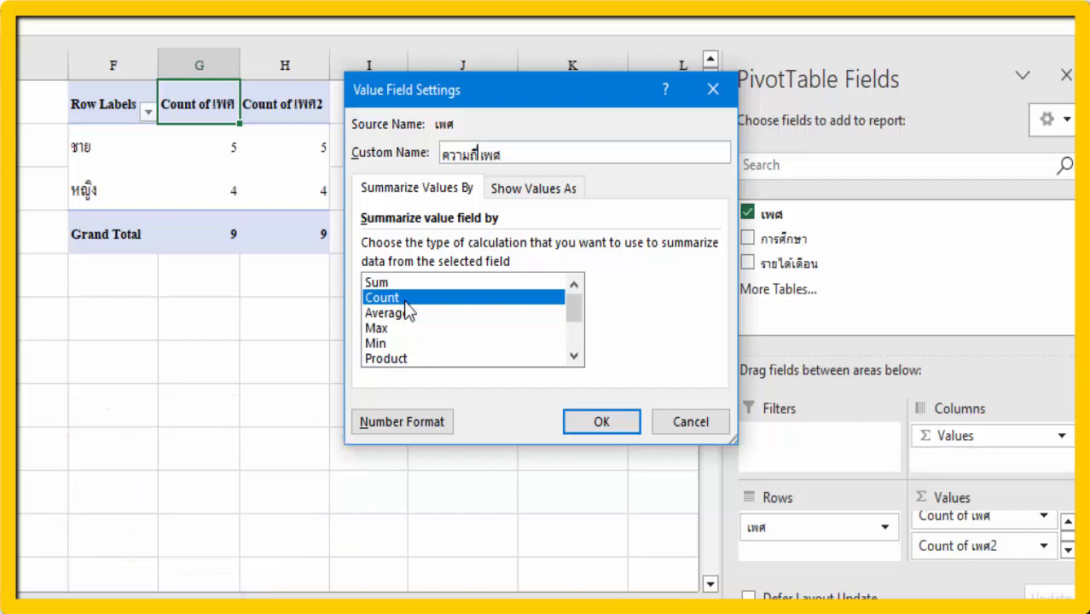
{"action": "left_click", "coordinate": [591, 421]}
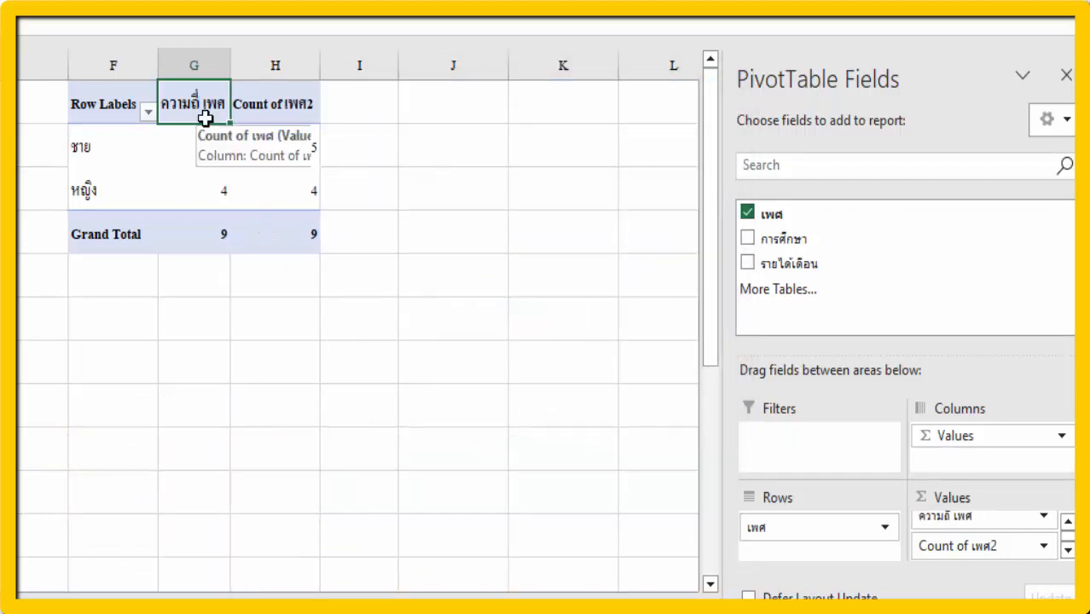
- Give the second เพศ count field in column H the custom name "ร้อยละ เพศ"
{"action": "left_click", "coordinate": [276, 105]}
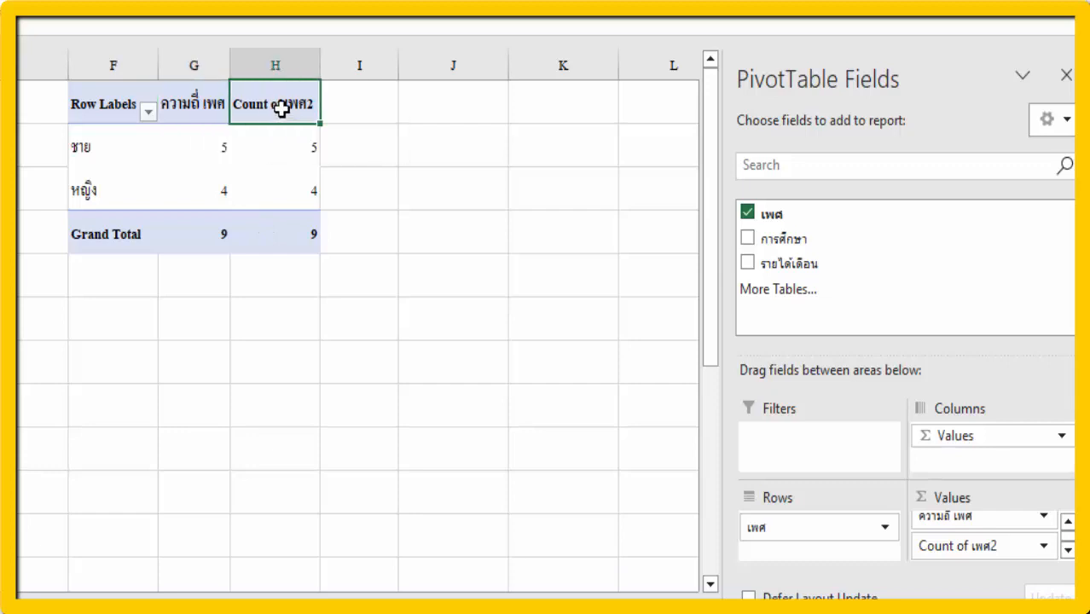
{"action": "right_click", "coordinate": [281, 106]}
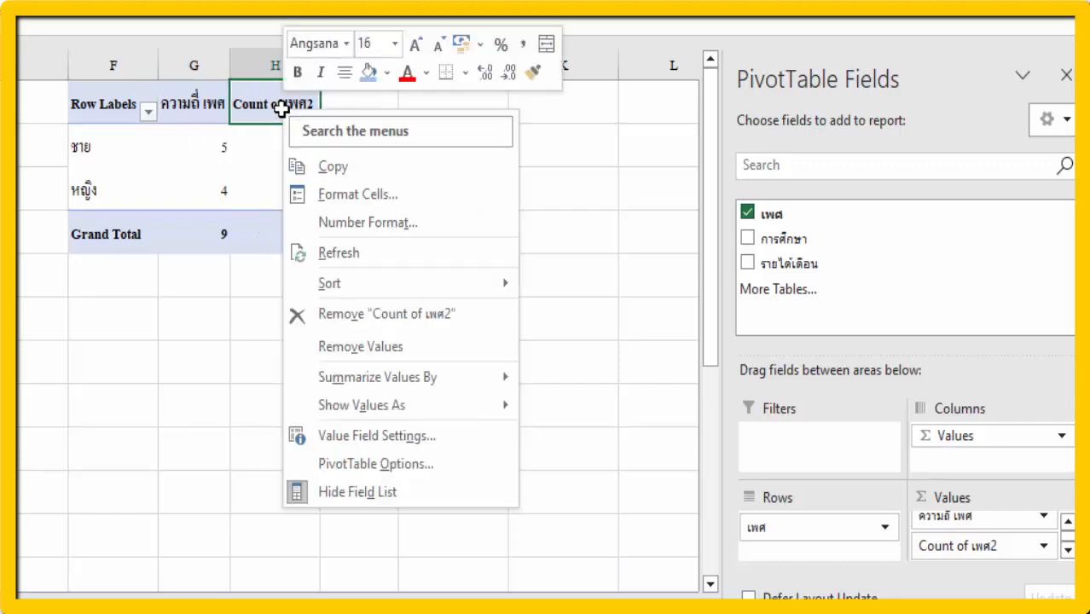
{"action": "left_click", "coordinate": [398, 443]}
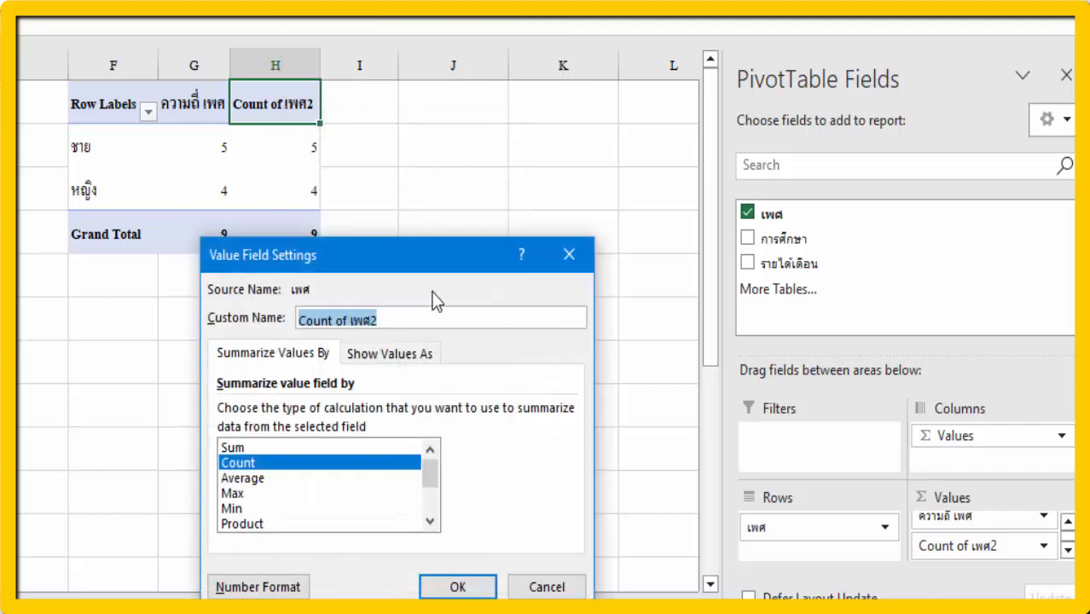
{"action": "left_click_drag", "start_coordinate": [434, 248], "coordinate": [560, 72]}
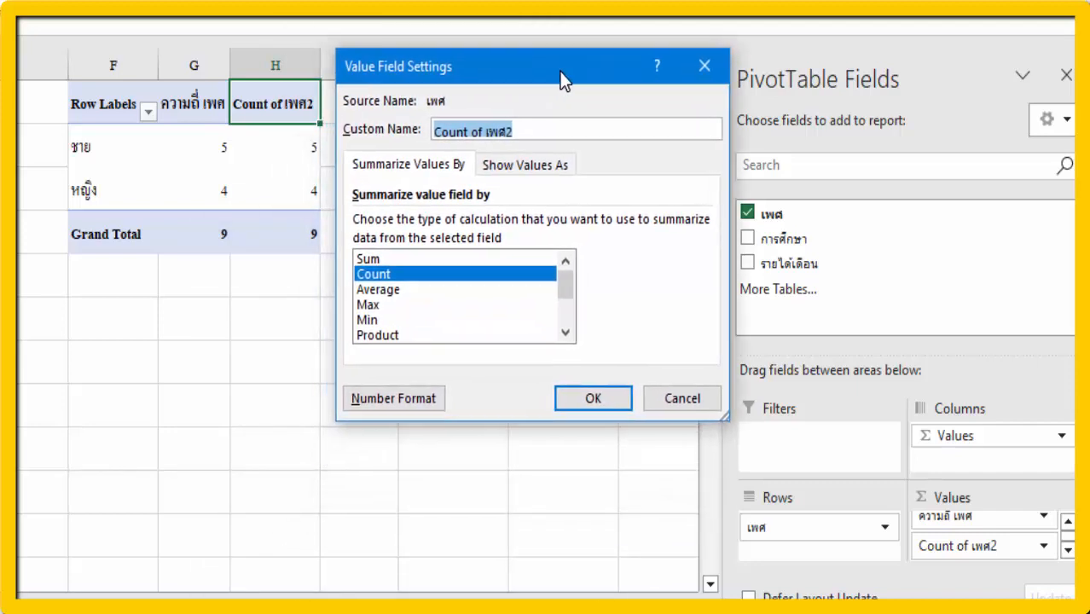
{"action": "left_click", "coordinate": [482, 132]}
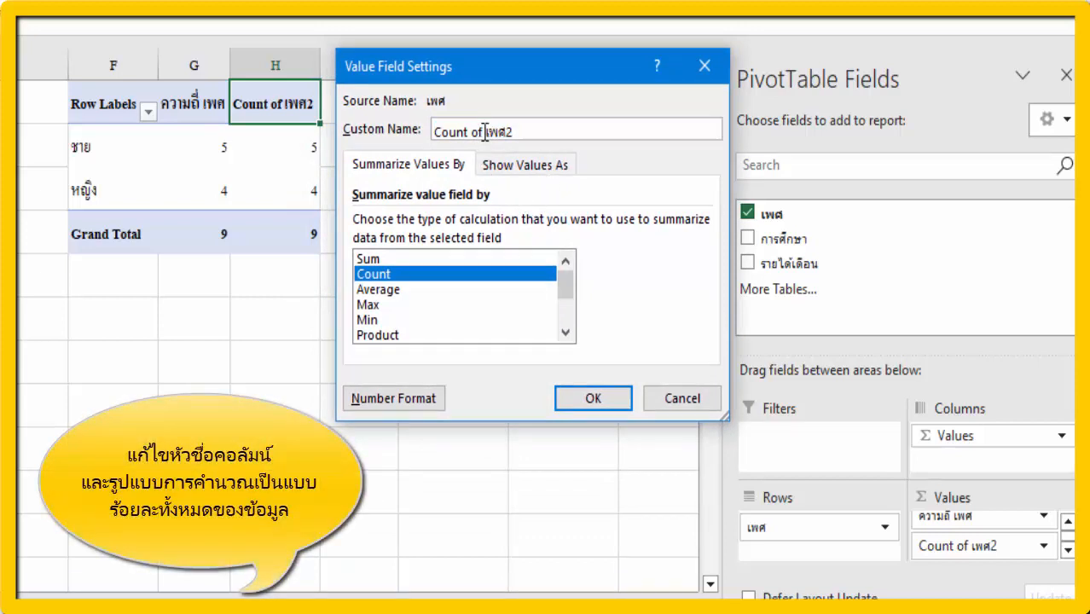
{"action": "key", "text": "BackSpace"}
{"action": "key", "text": "BackSpace"}
{"action": "key", "text": "BackSpace"}
{"action": "key", "text": "BackSpace"}
{"action": "key", "text": "BackSpace"}
{"action": "key", "text": "BackSpace"}
{"action": "key", "text": "BackSpace"}
{"action": "key", "text": "BackSpace"}
{"action": "key", "text": "BackSpace"}
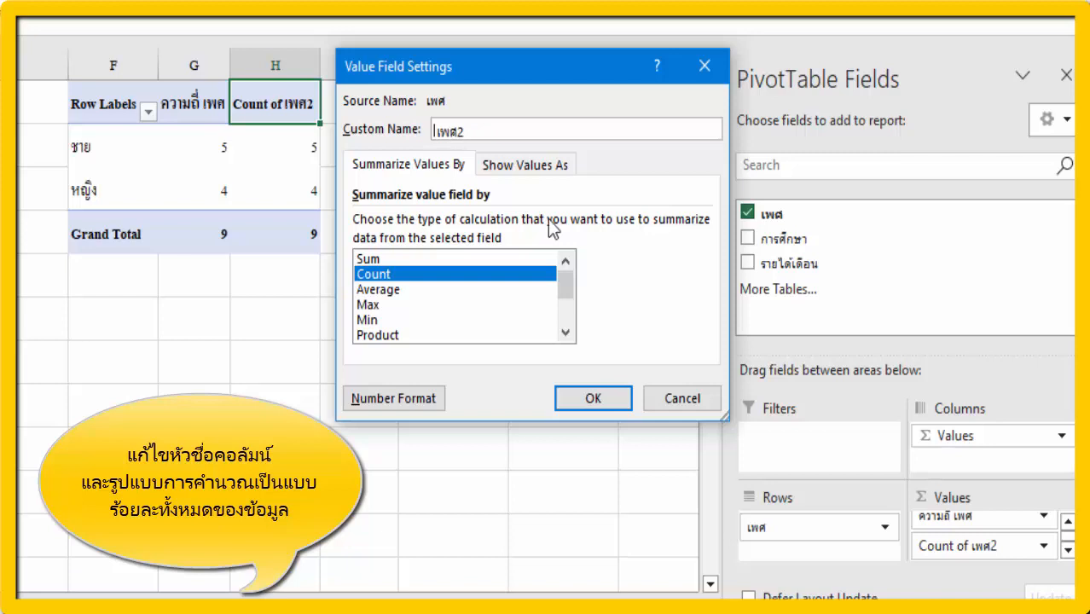
{"action": "type", "text": "ร้อยละ"}
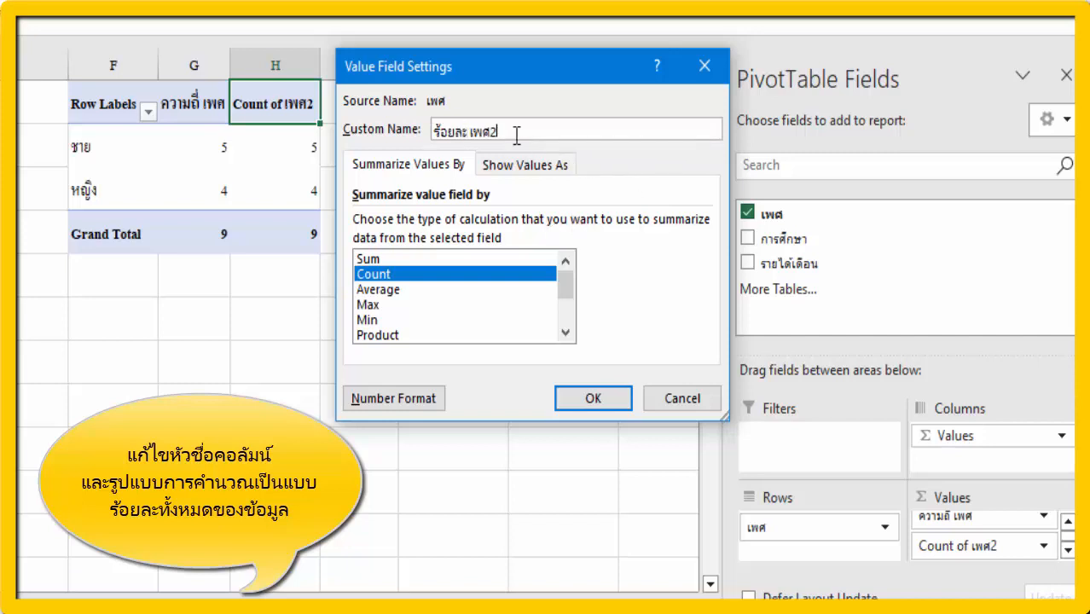
{"action": "key", "text": "BackSpace"}
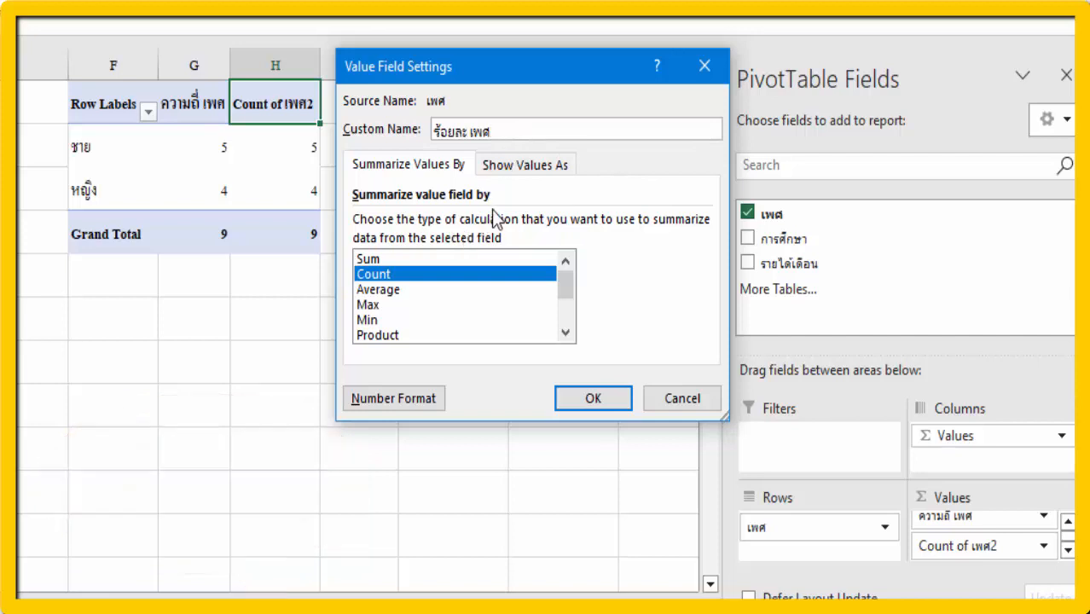
- Show the values of the ร้อยละ เพศ field as % of Grand Total and apply the field settings
{"action": "left_click", "coordinate": [512, 171]}
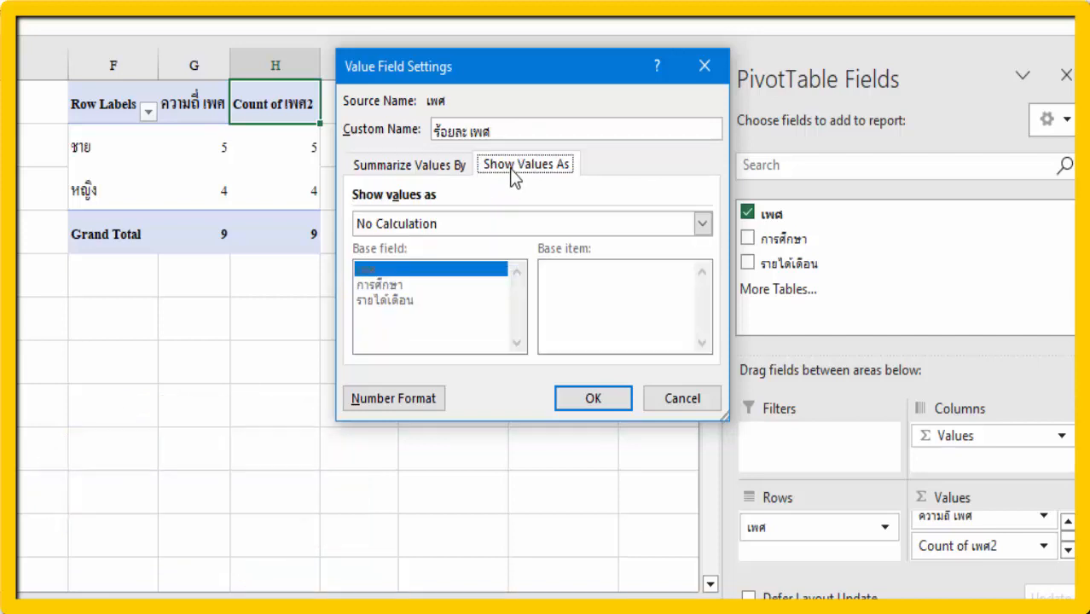
{"action": "left_click", "coordinate": [406, 228]}
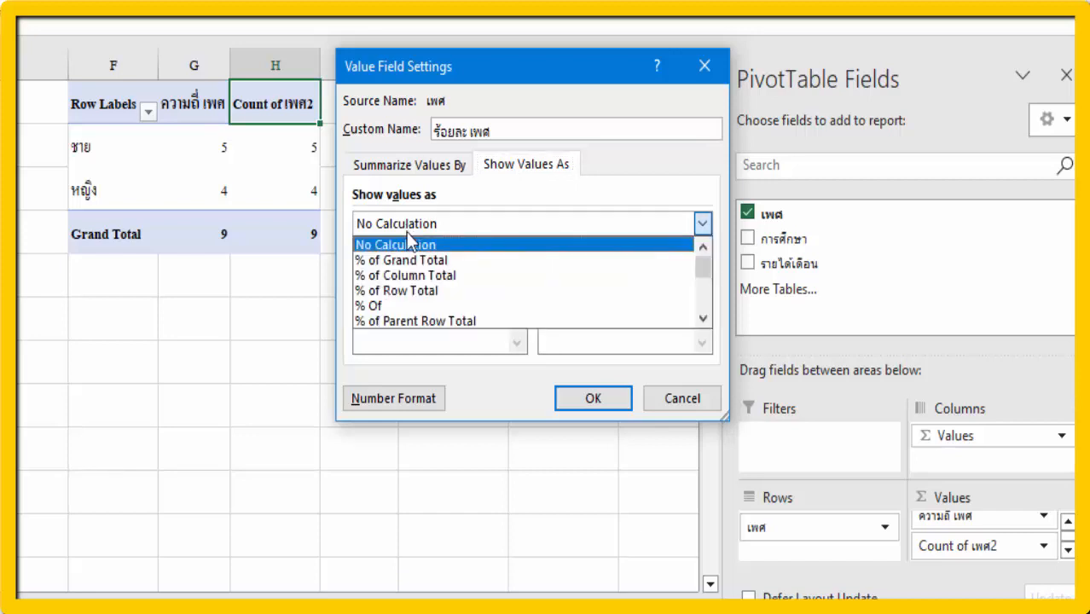
{"action": "left_click", "coordinate": [458, 271]}
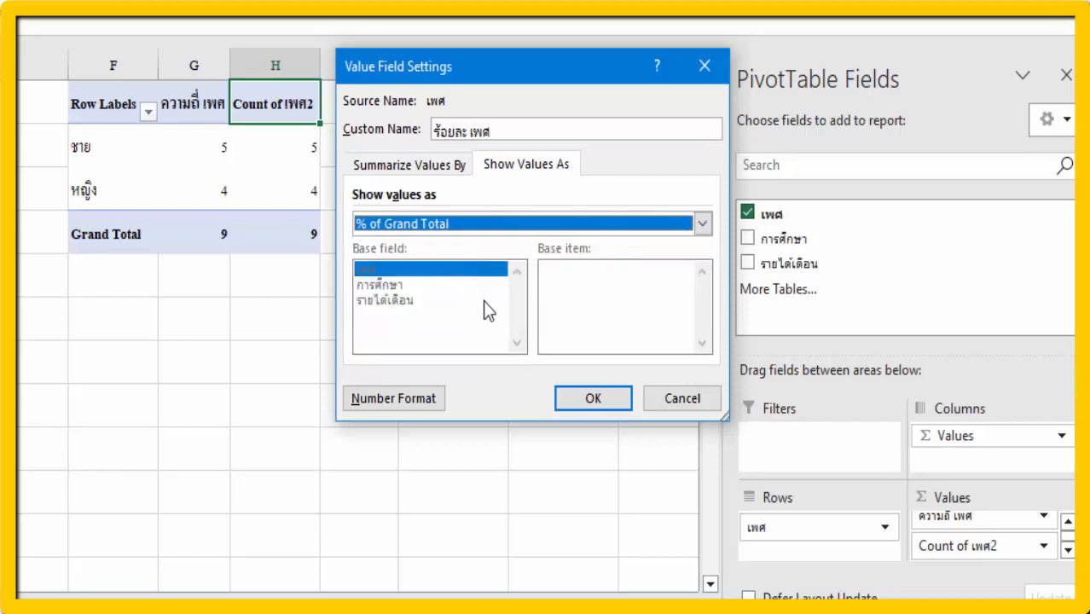
{"action": "left_click", "coordinate": [605, 399]}
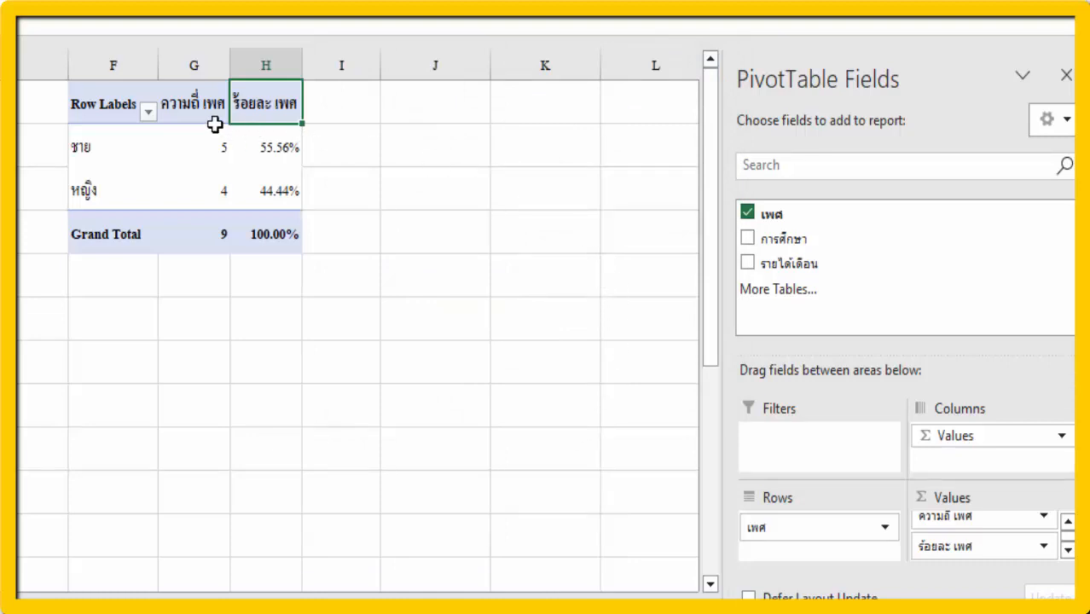
- Examine the frequency and percentage in the ชาย row, the หญิง row and the whole PivotTable by selecting each
{"action": "left_click", "coordinate": [79, 147]}
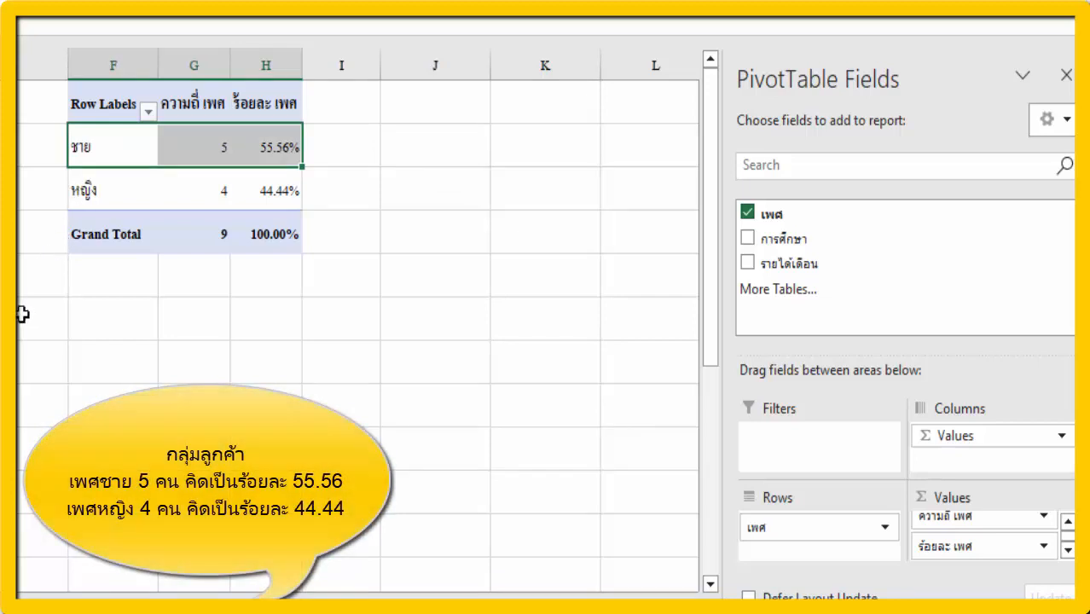
{"action": "left_click", "coordinate": [75, 190]}
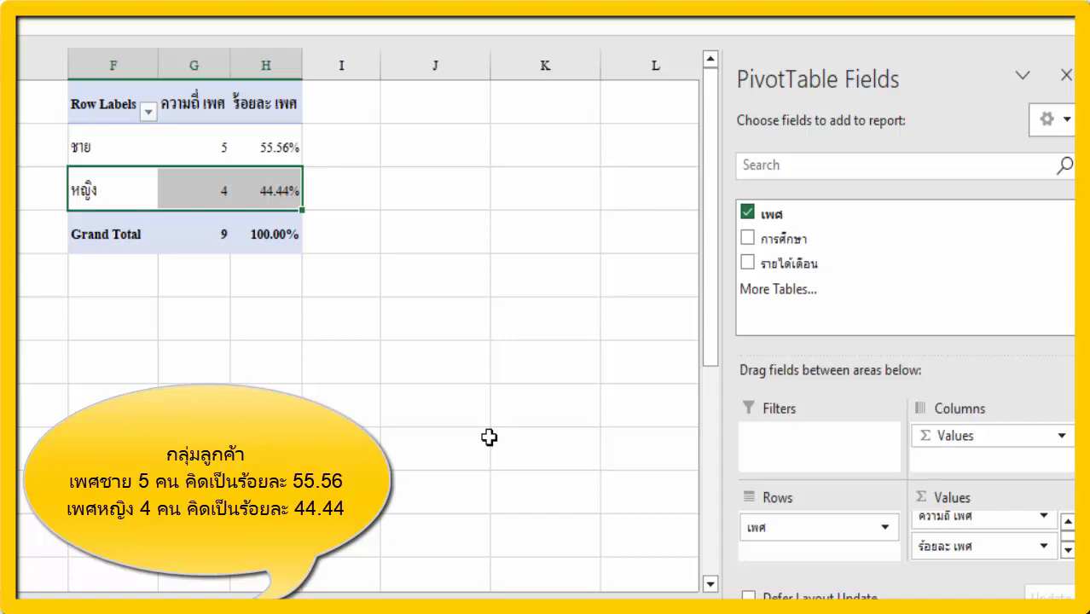
{"action": "left_click", "coordinate": [97, 104]}
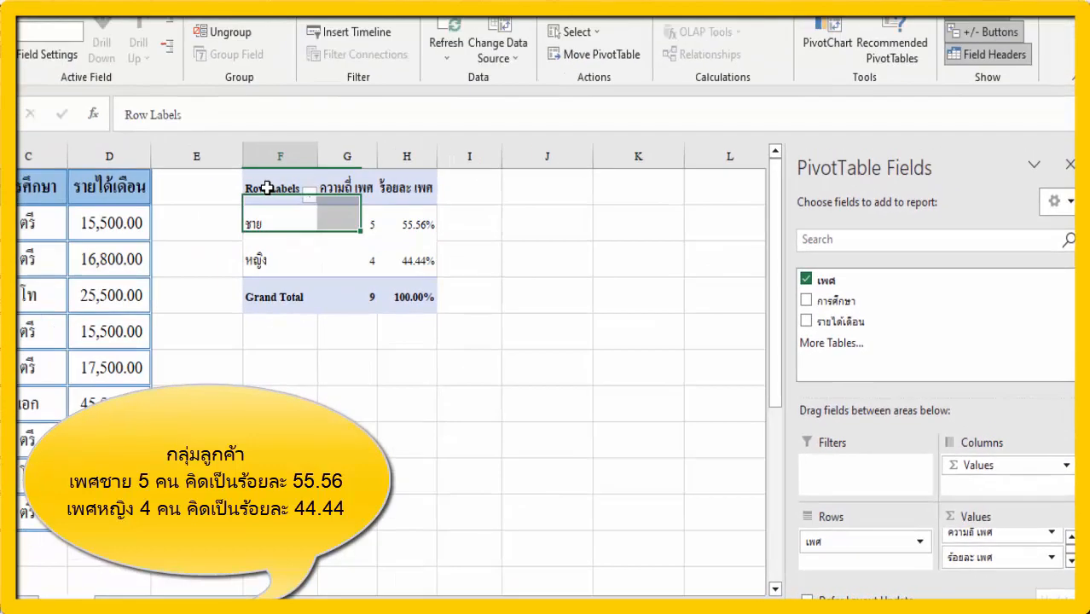
{"action": "left_click_drag", "start_coordinate": [267, 188], "coordinate": [391, 303]}
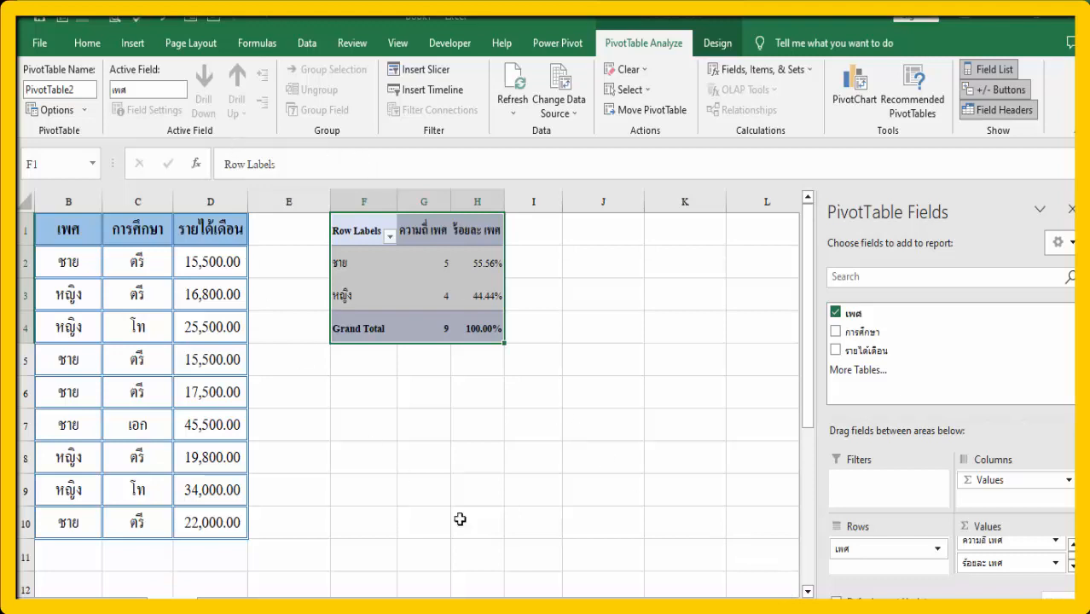
- Close the PivotTable field list and deselect the PivotTable by selecting empty cell P10
{"action": "left_click", "coordinate": [1071, 209]}
{"action": "left_click", "coordinate": [1043, 522]}
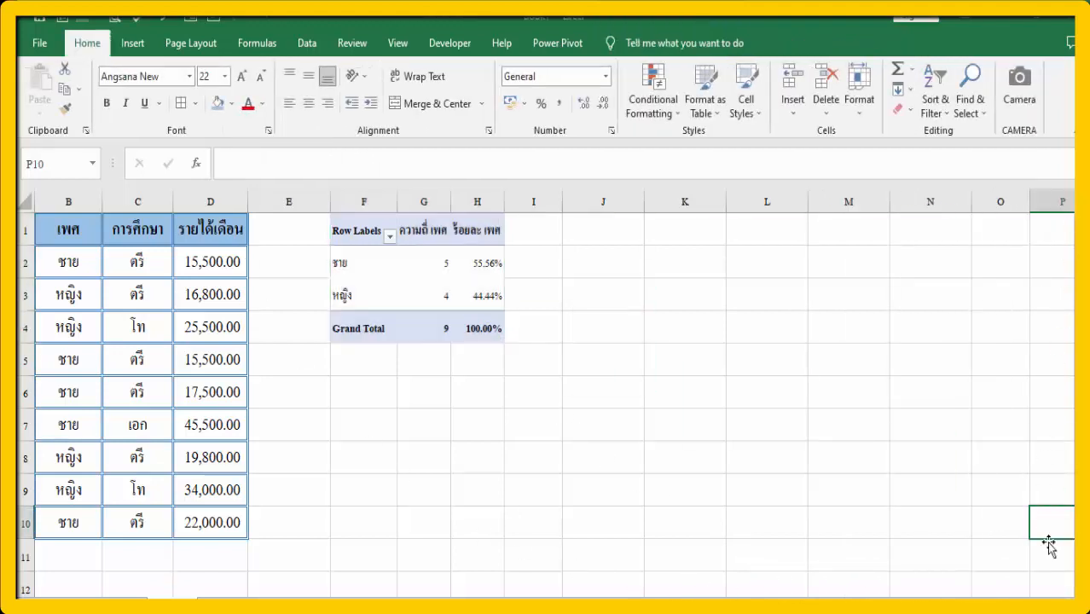